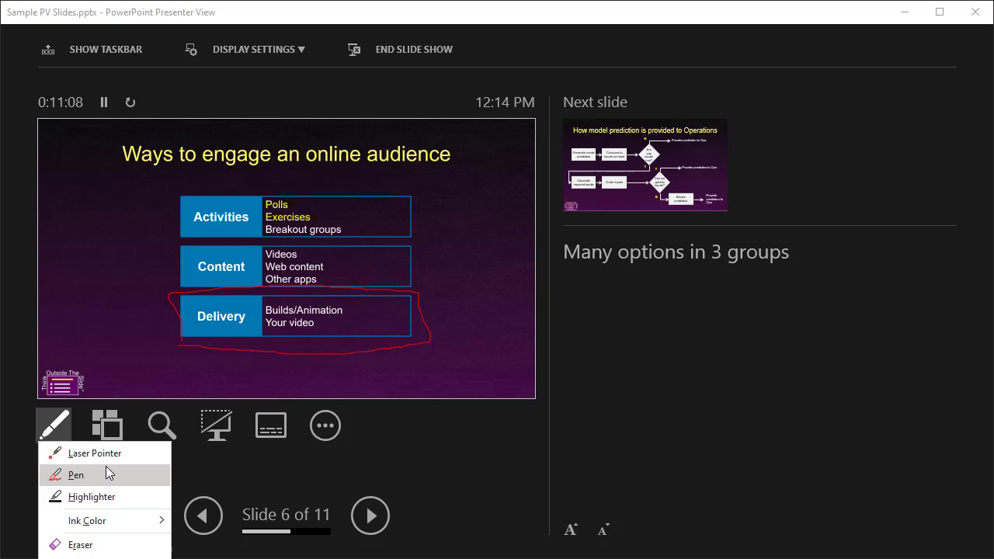
# Turn off the pen and erase the red ink drawn around the Delivery row on slide 6.
pyautogui.click(108, 474)
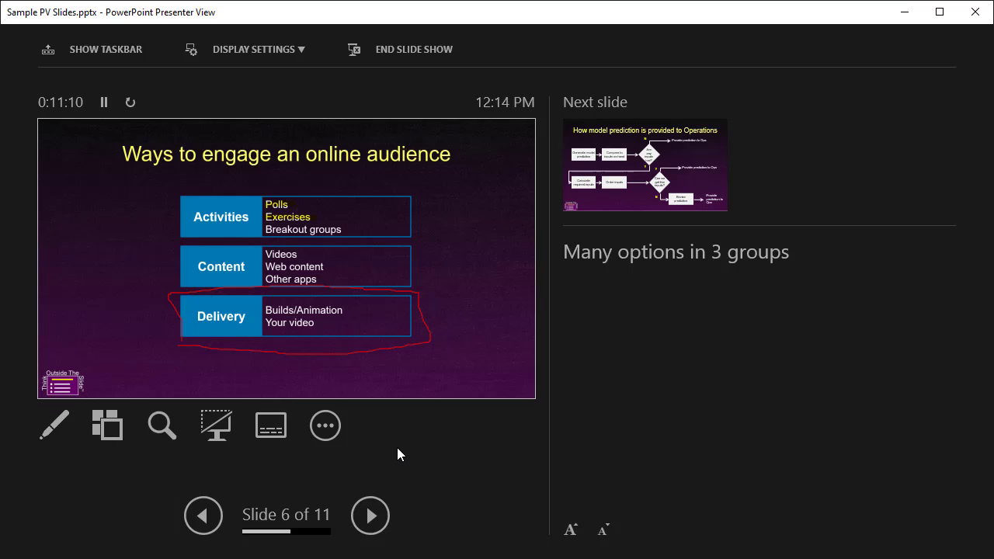
pyautogui.press('e')
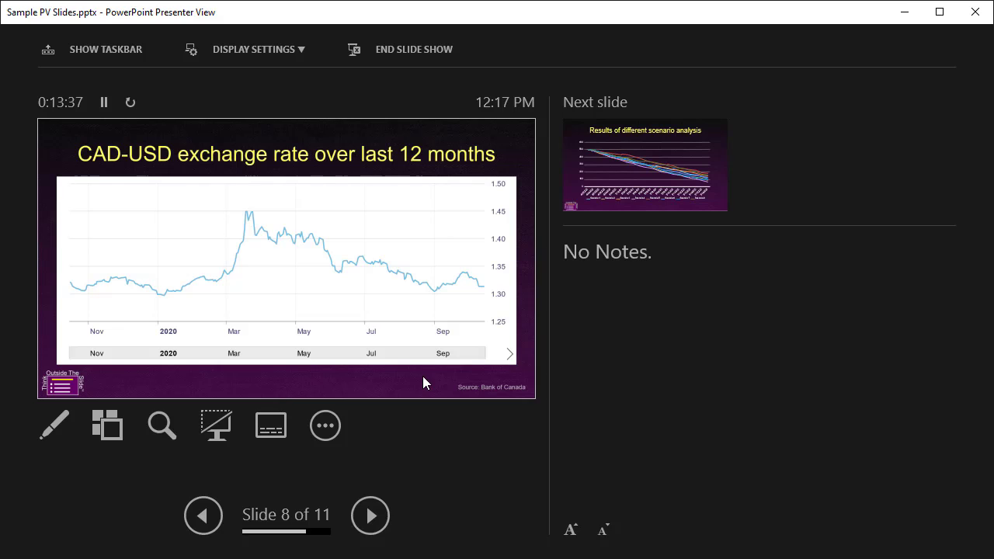
# Return to slide 7, zoom into its flowchart, and pan from Generate model prediction to Revise prediction before restoring the full slide.
pyautogui.click(511, 359)
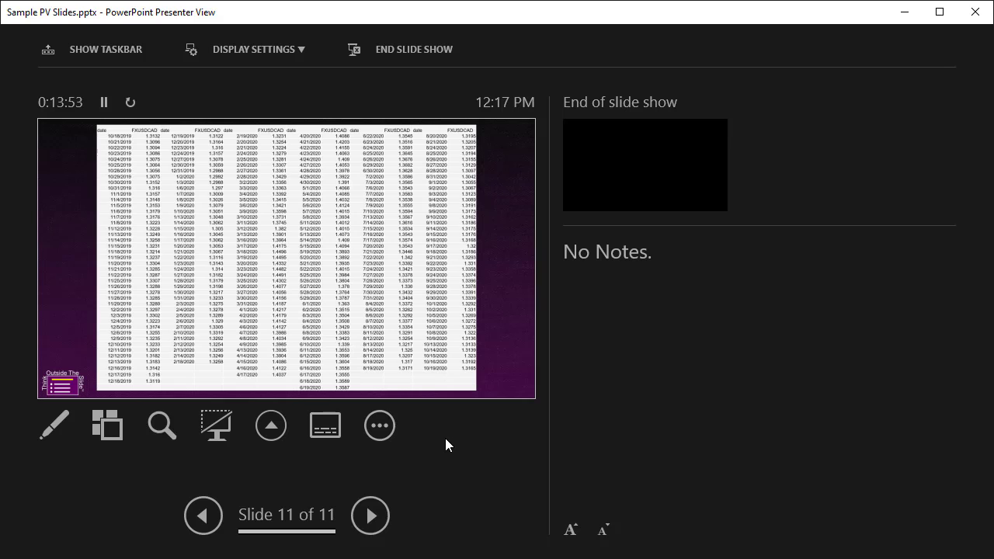
pyautogui.press('Up')
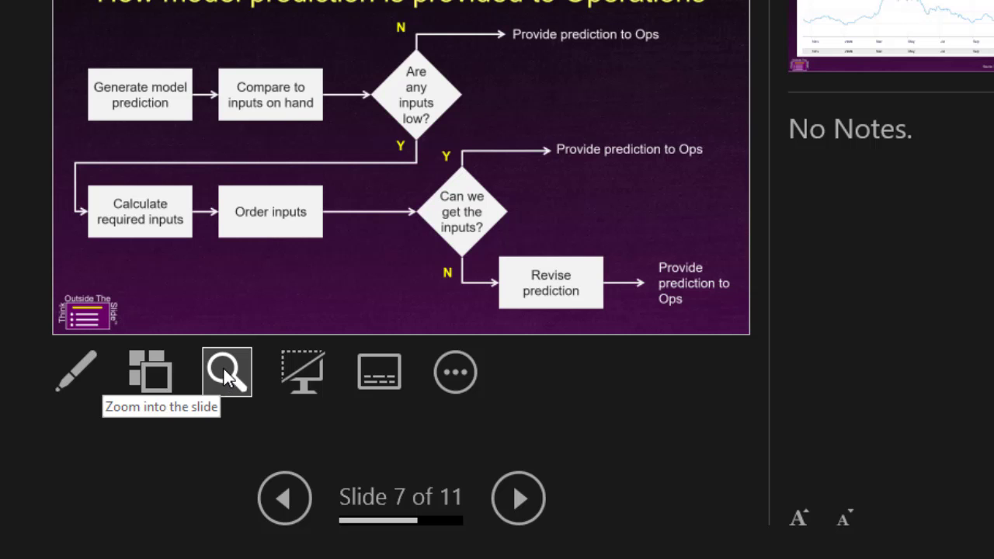
pyautogui.click(227, 373)
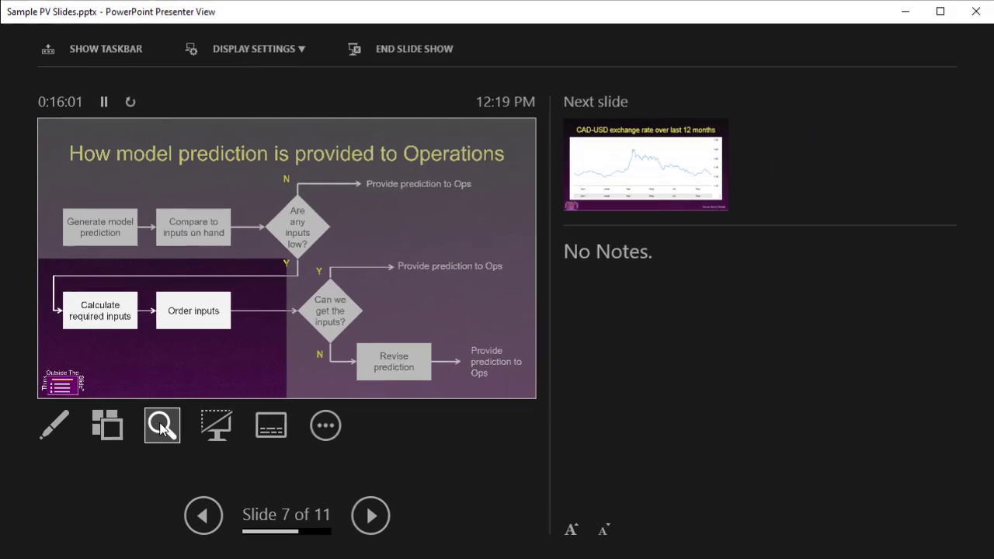
pyautogui.click(149, 232)
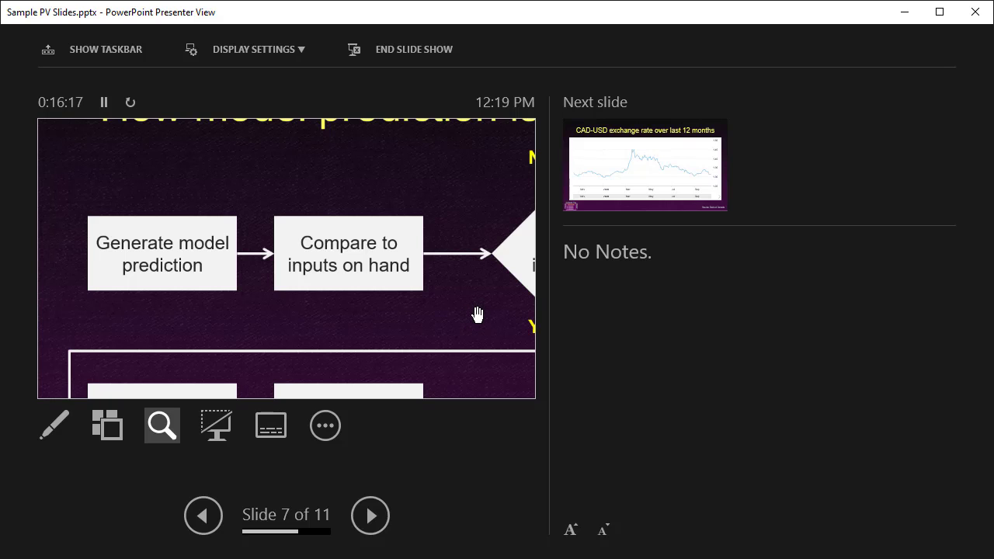
pyautogui.moveTo(483, 314); pyautogui.dragTo(77, 314)
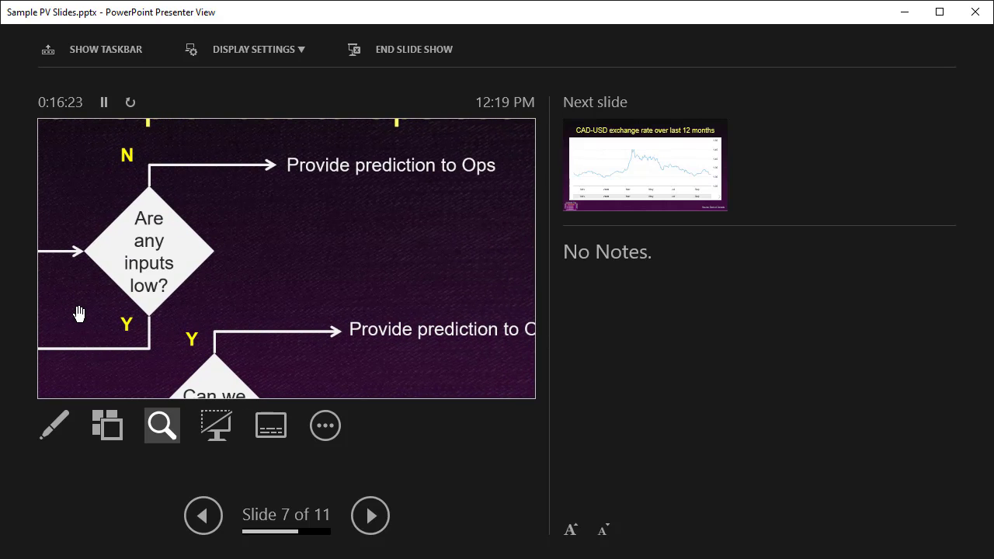
pyautogui.moveTo(71, 325); pyautogui.dragTo(320, 223)
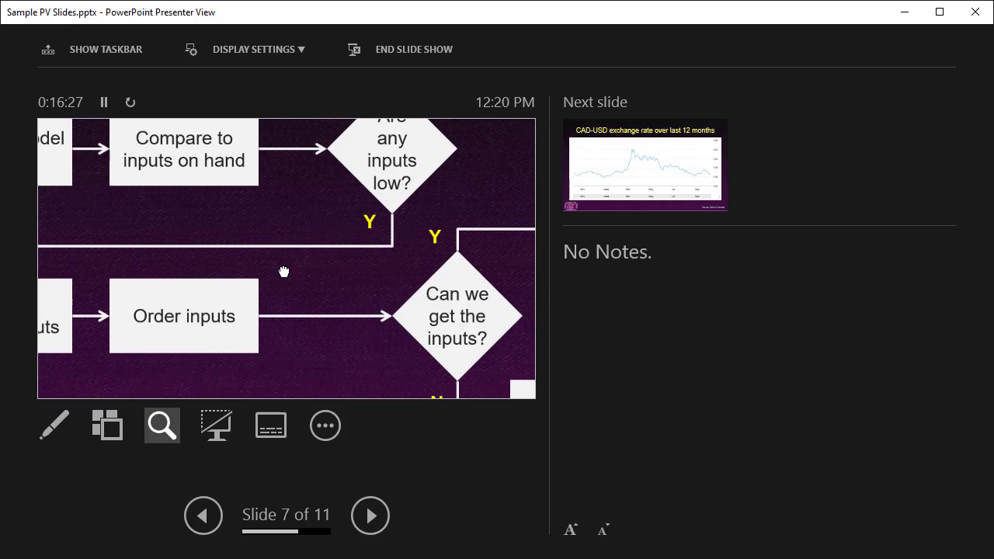
pyautogui.moveTo(282, 273); pyautogui.dragTo(420, 256)
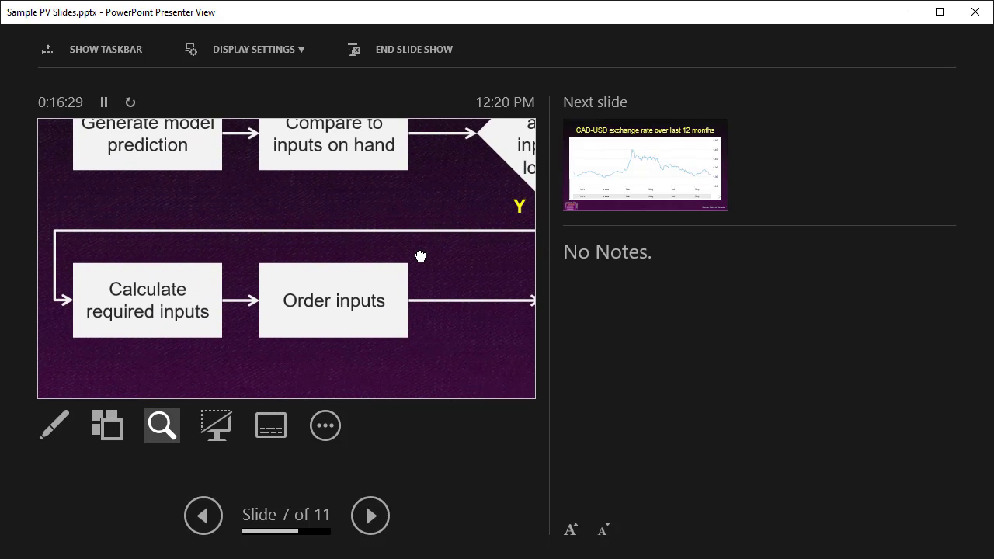
pyautogui.moveTo(475, 278); pyautogui.dragTo(127, 250)
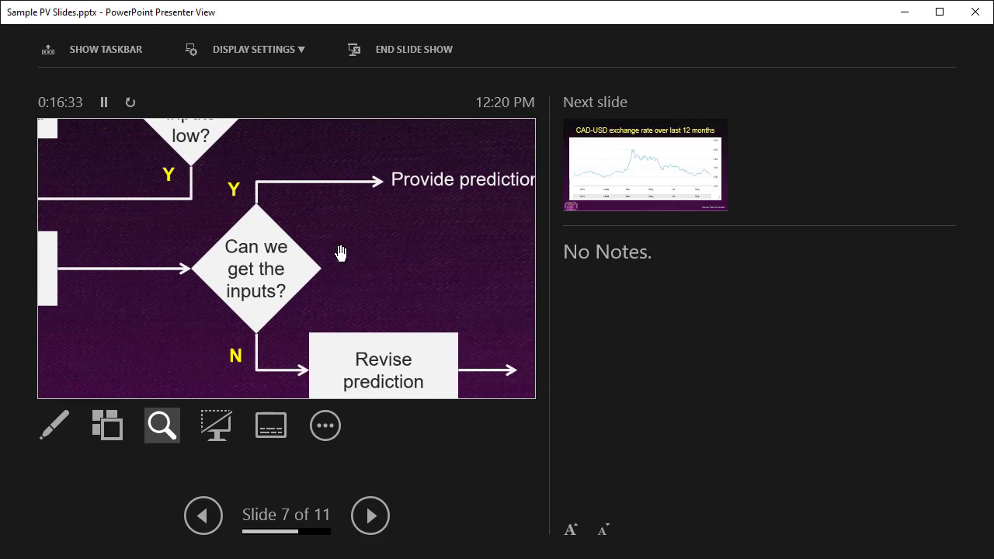
pyautogui.moveTo(421, 273); pyautogui.dragTo(269, 254)
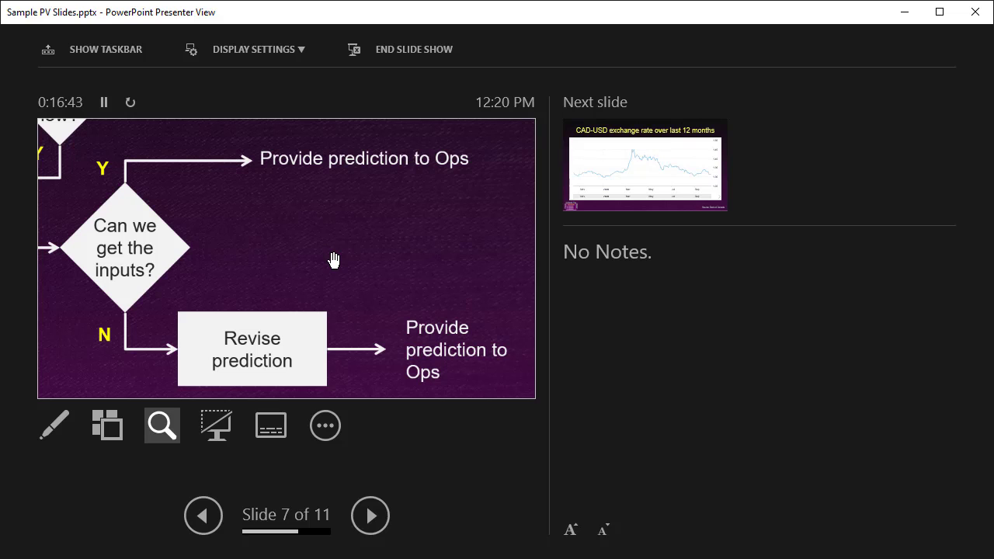
pyautogui.press('Escape')
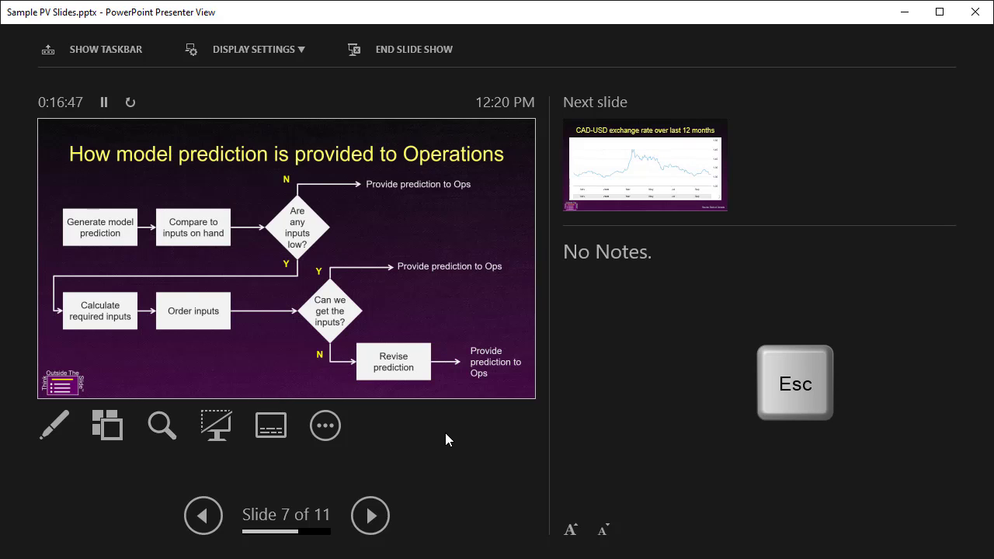
# Advance to slide 8, zoom into the exchange rate graph, and pan along the line to its most recent months before zooming out.
pyautogui.click(370, 515)
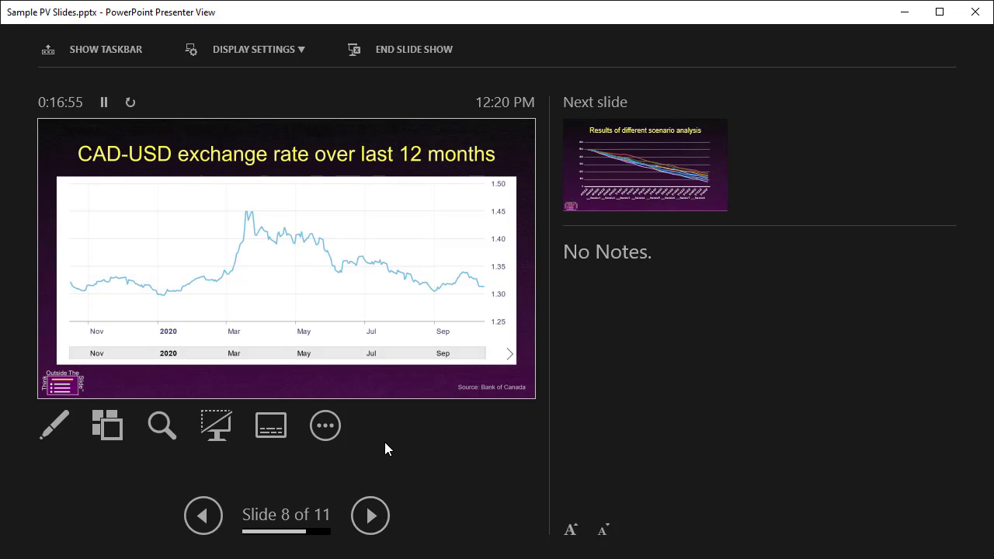
pyautogui.click(160, 430)
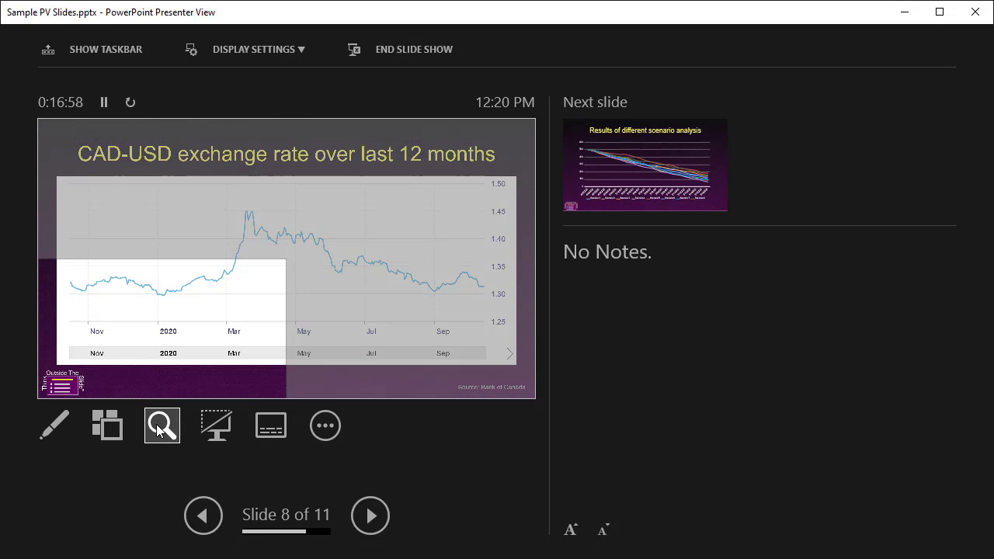
pyautogui.click(174, 271)
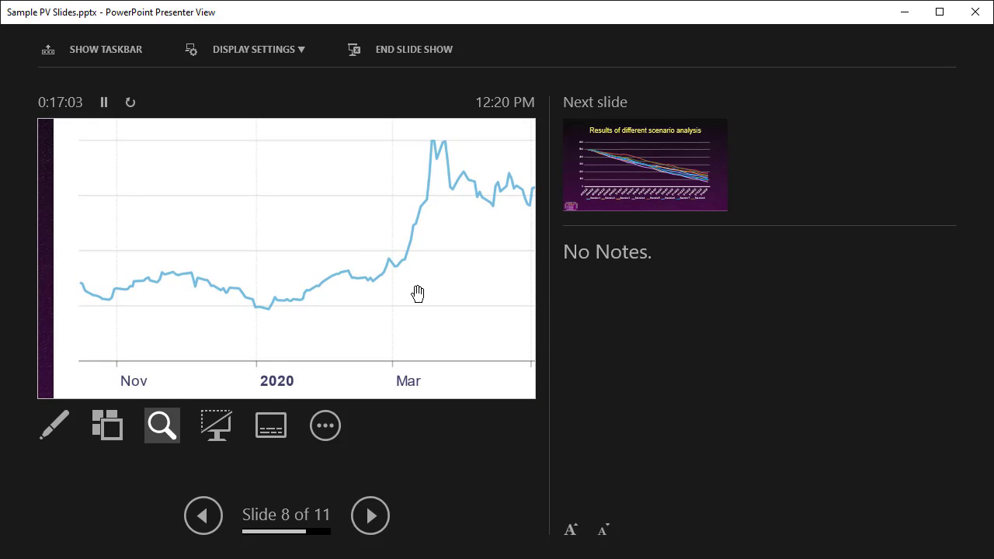
pyautogui.moveTo(466, 284); pyautogui.dragTo(307, 289)
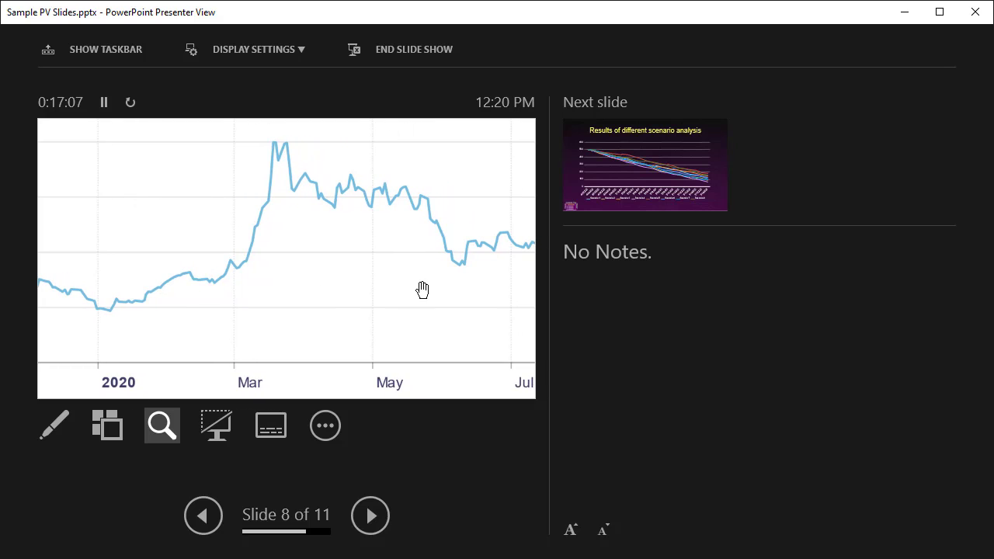
pyautogui.moveTo(496, 297); pyautogui.dragTo(190, 289)
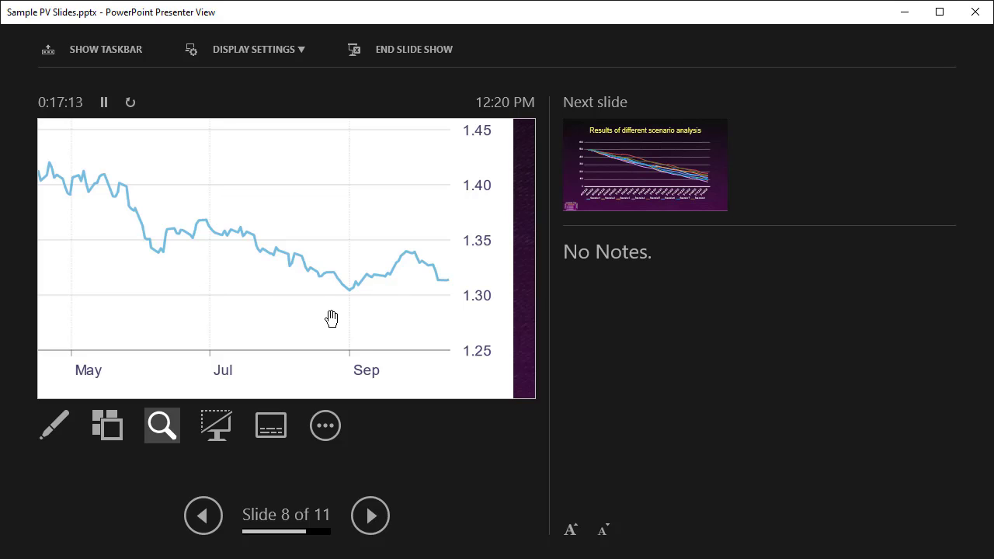
pyautogui.press('Escape')
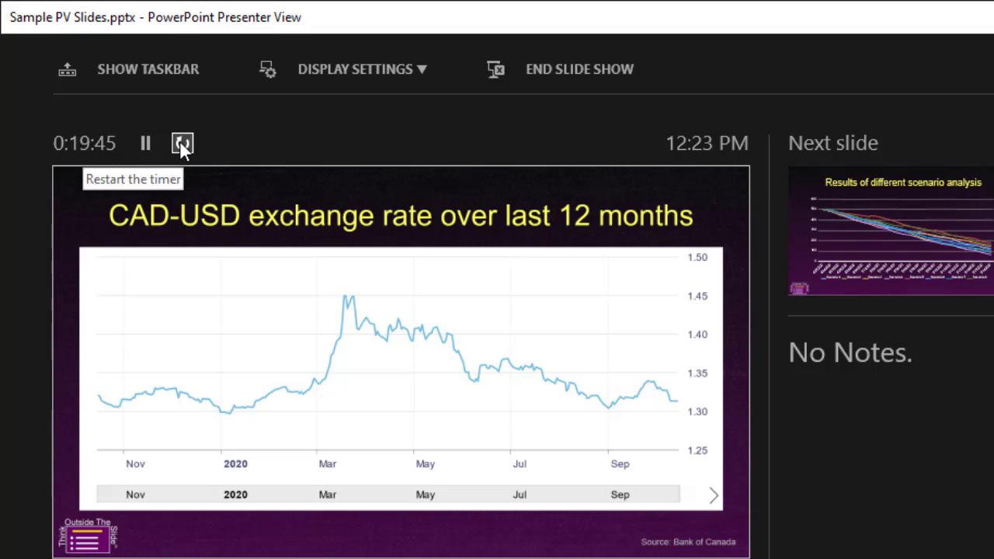
# Restart the presentation timer.
pyautogui.click(181, 145)
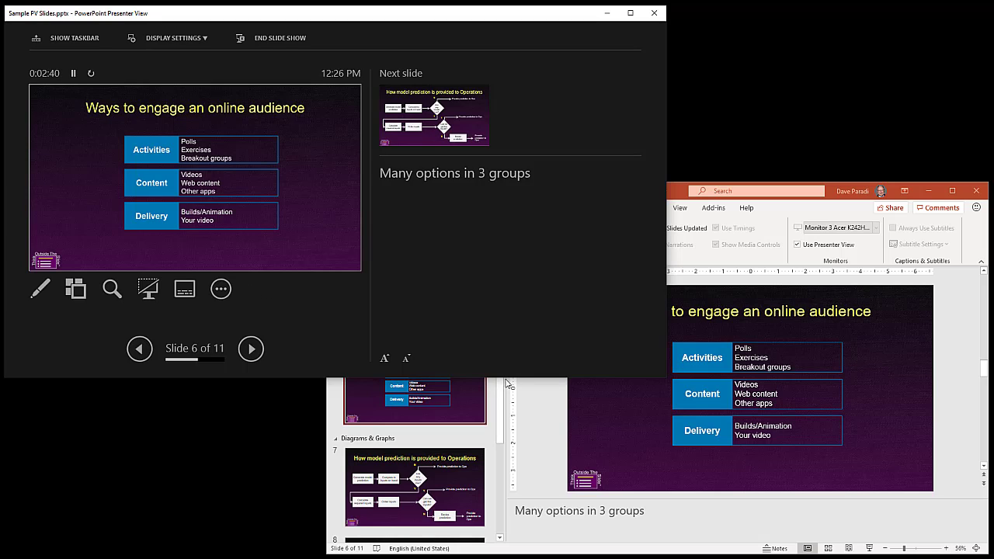
# Switch to the editing window and back to Presenter View, and check the Keep Slides Updated option of the slide show.
pyautogui.click(544, 410)
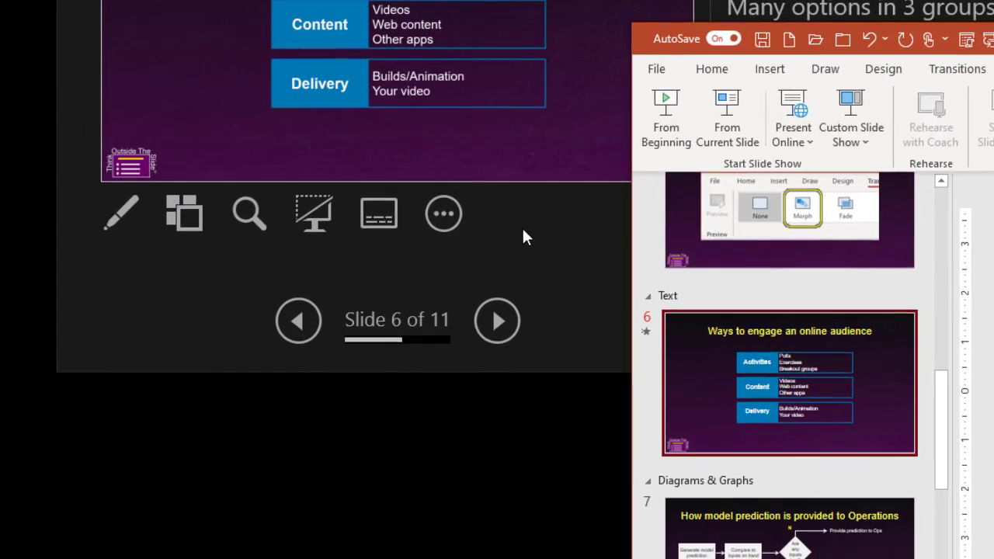
pyautogui.click(522, 226)
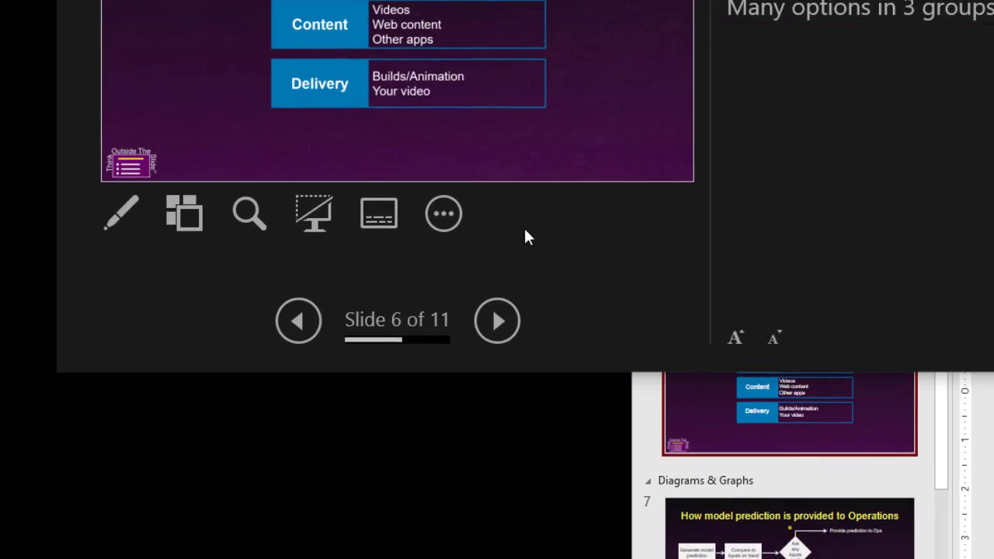
pyautogui.click(446, 216)
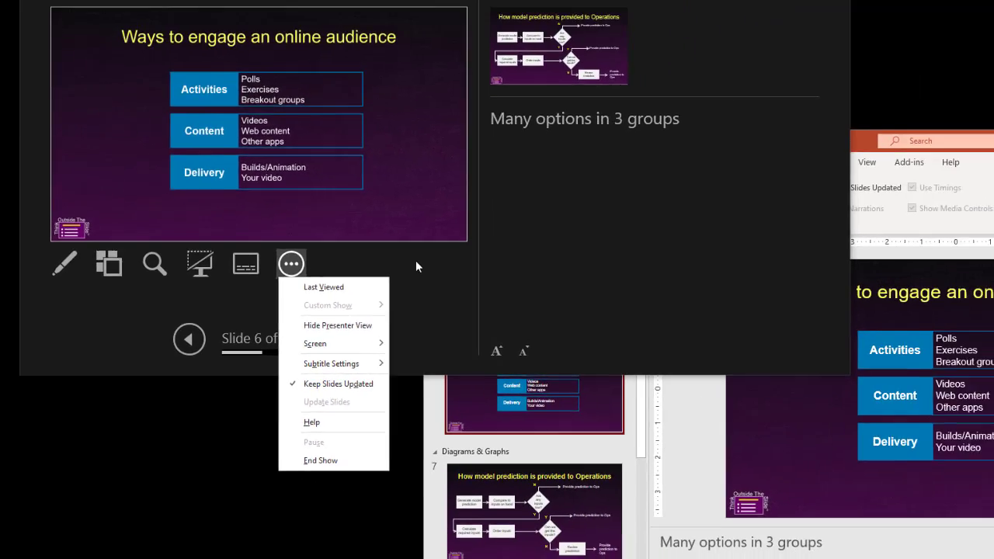
pyautogui.click(619, 207)
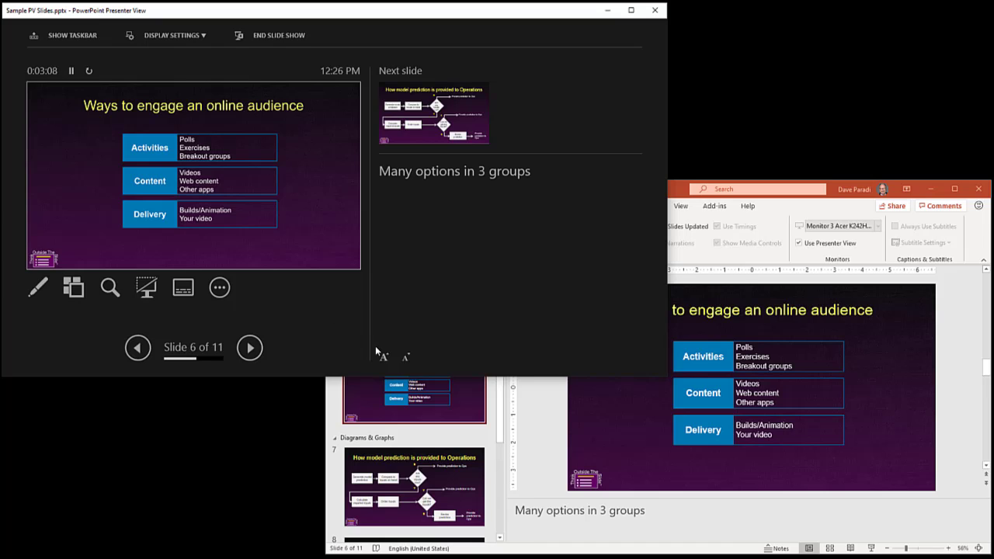
# In the editing window, insert a text box reading "Add a note" on slide 6, to the left of the three-row table.
pyautogui.click(552, 402)
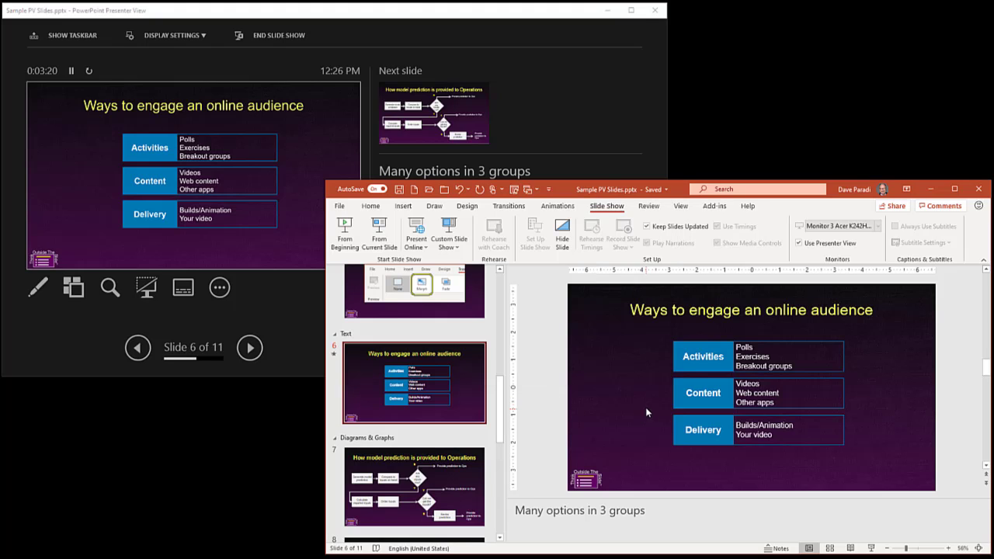
pyautogui.click(371, 207)
pyautogui.click(740, 244)
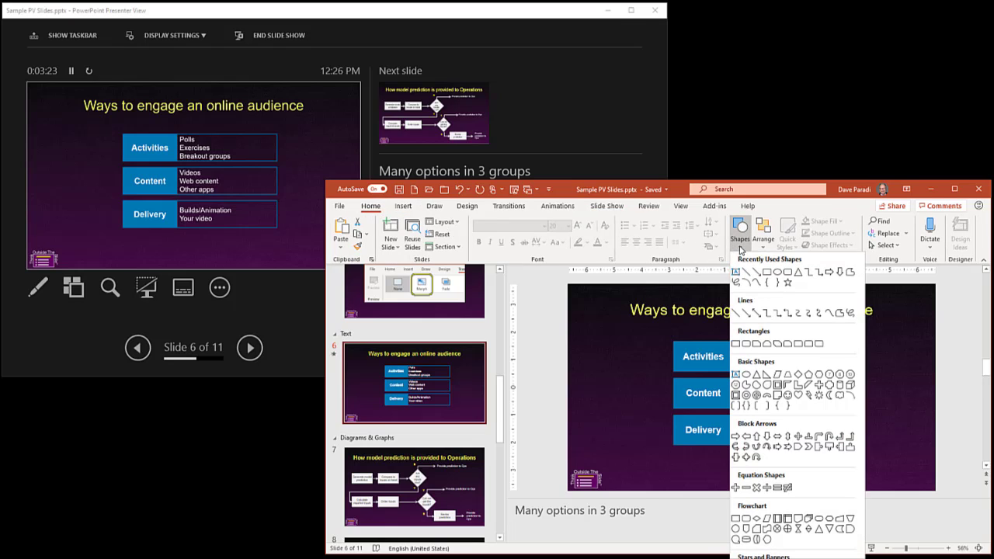
pyautogui.click(736, 271)
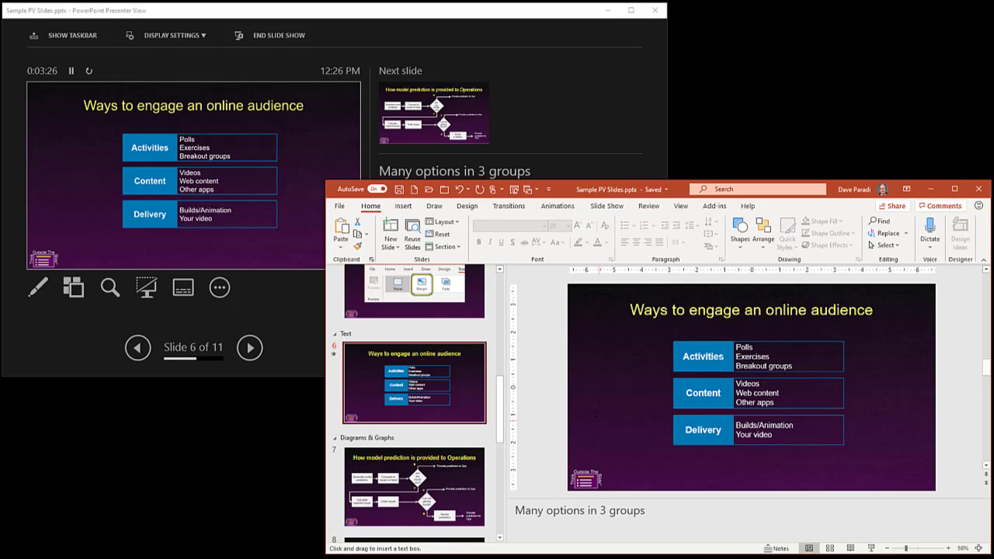
pyautogui.click(587, 406)
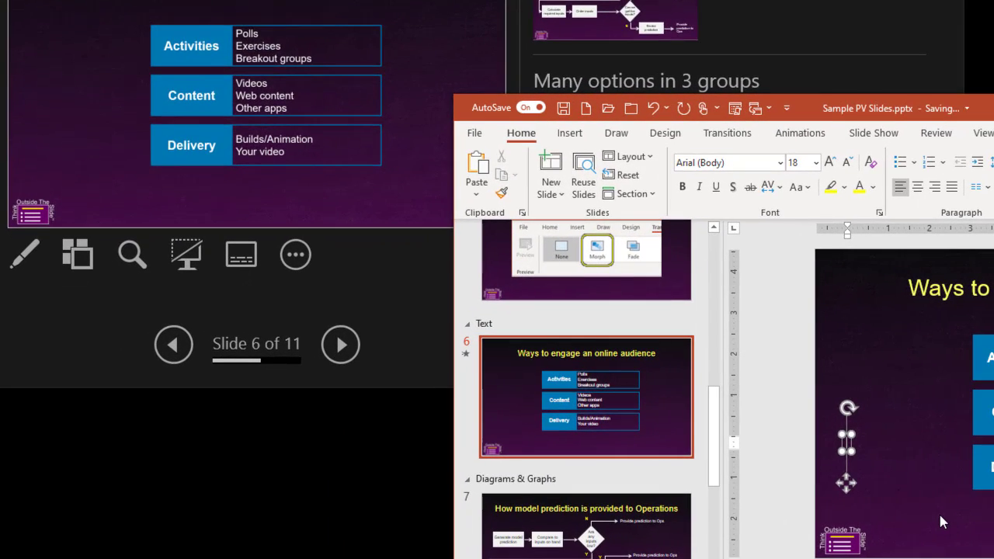
pyautogui.write('Add a')
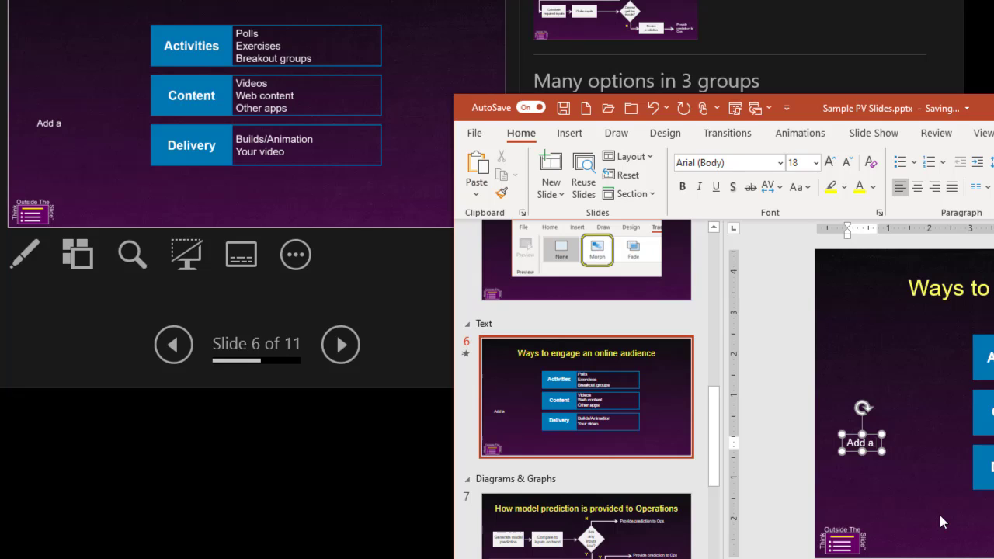
pyautogui.write(' note')
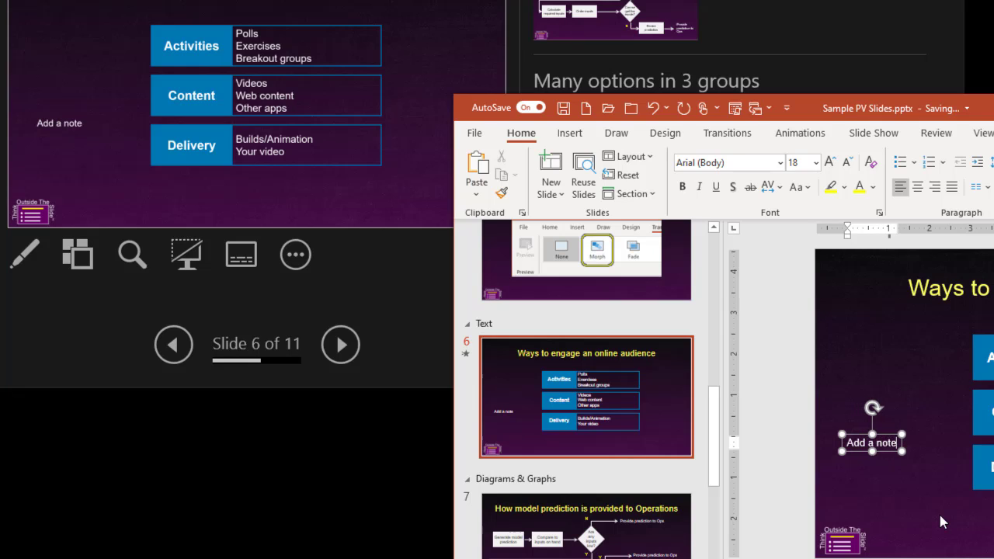